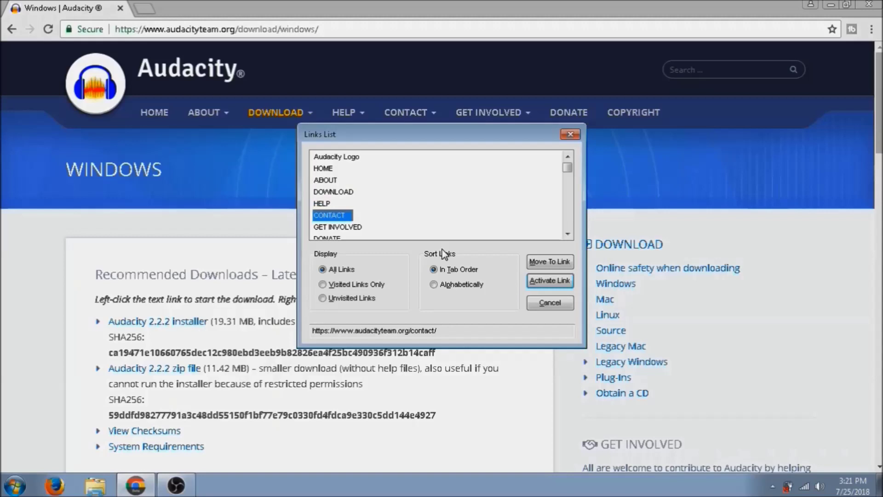
Step: Activate the Audacity 2.2.2 installer link in the list of page links to download it
{"action": "key", "text": "Down"}
{"action": "key", "text": "Down"}
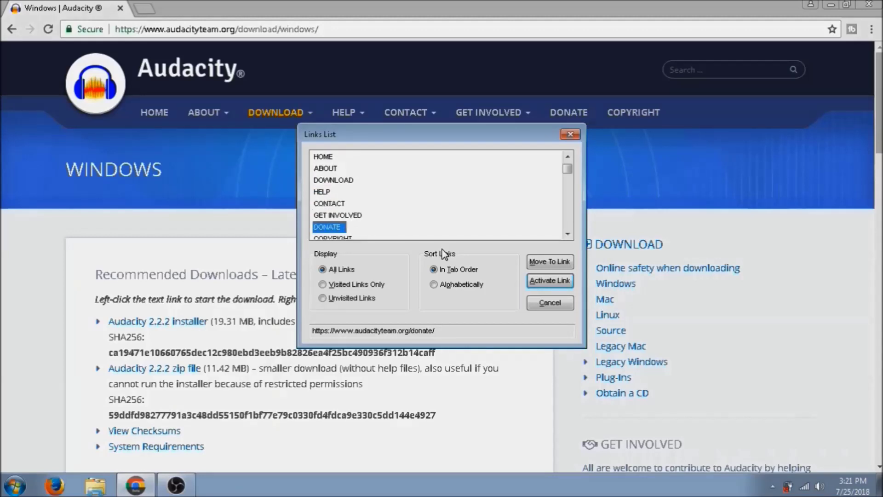
{"action": "key", "text": "Down"}
{"action": "key", "text": "Down"}
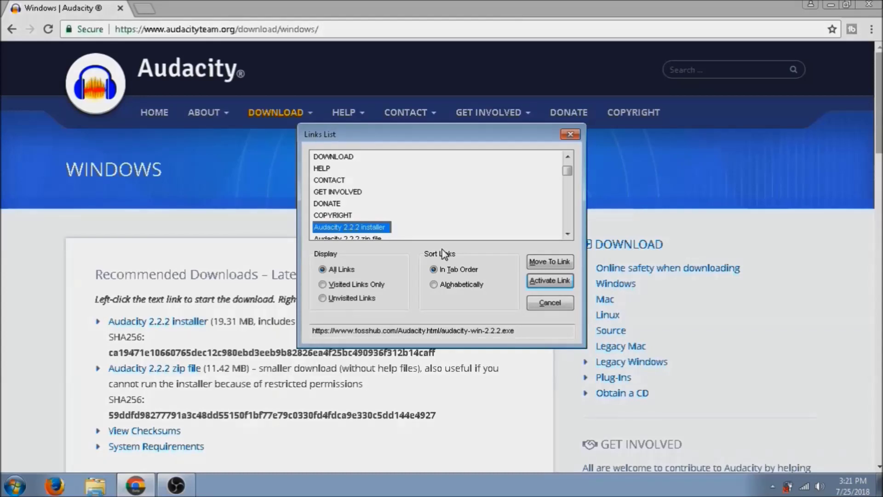
{"action": "key", "text": "Return"}
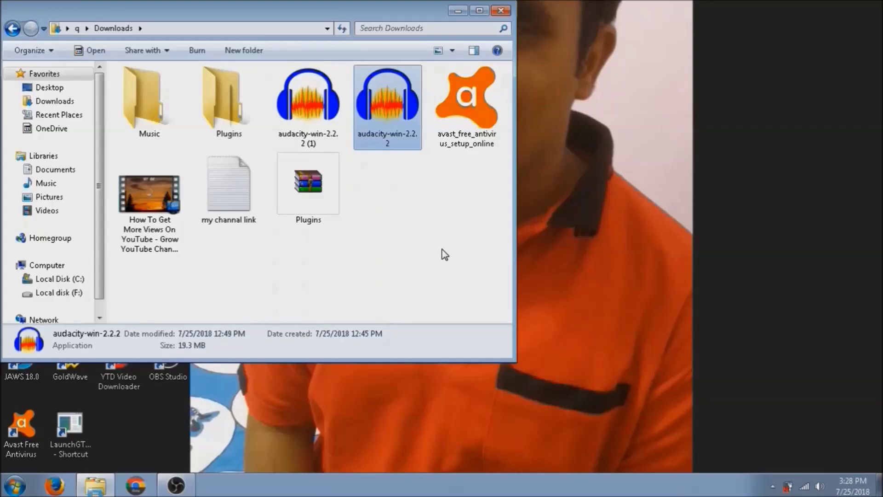
Step: Run the audacity-win-2.2.2 installer from the Downloads folder and accept English as the setup language
{"action": "key", "text": "Return"}
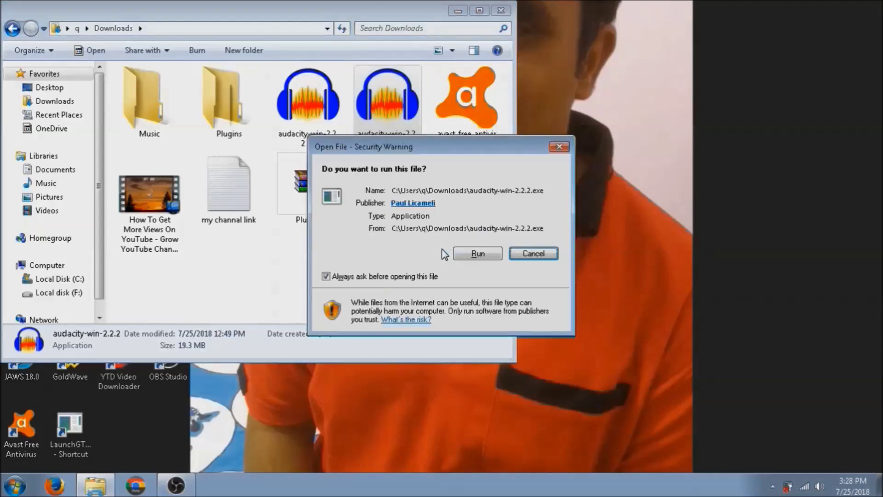
{"action": "key", "text": "shift+Tab"}
{"action": "key", "text": "Return"}
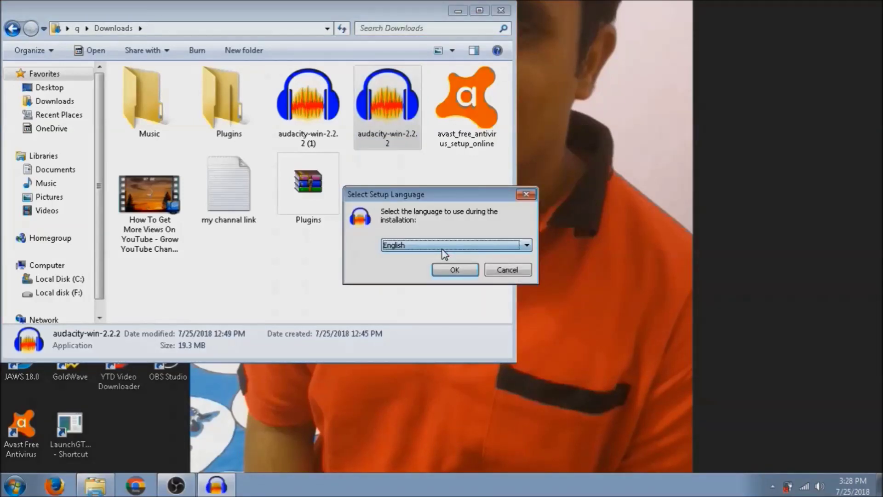
{"action": "key", "text": "Tab"}
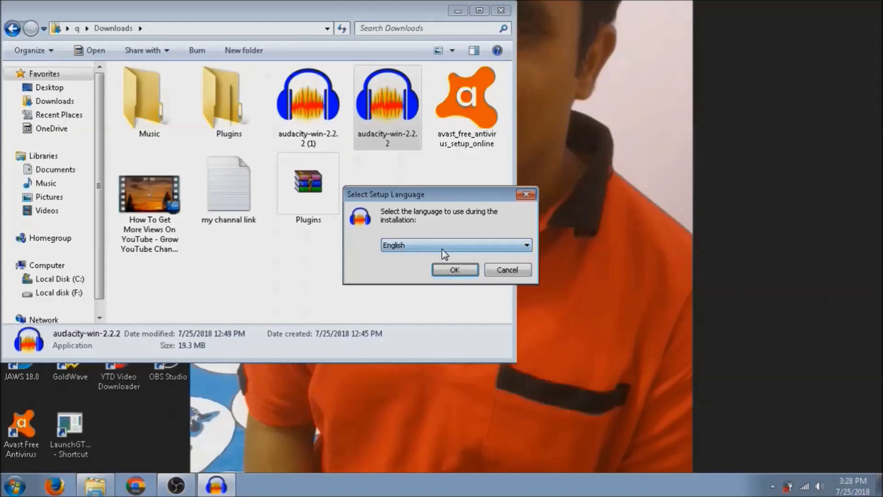
{"action": "key", "text": "Return"}
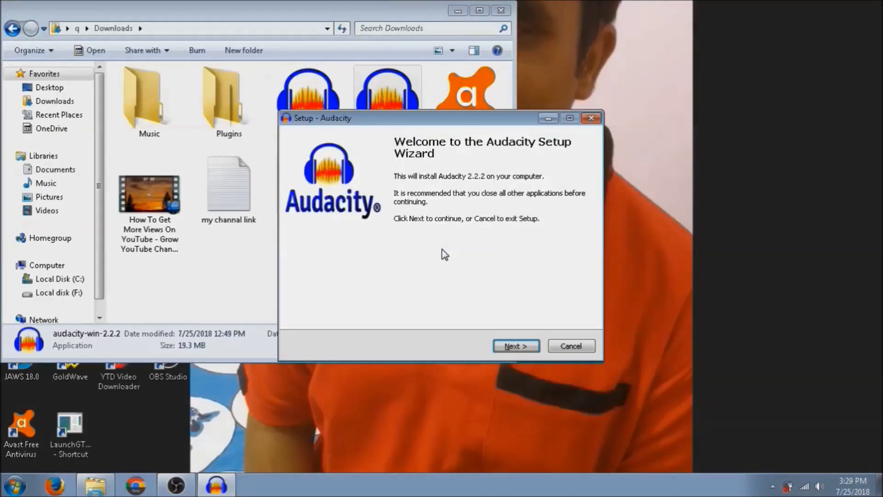
Step: Continue the Audacity setup past the welcome and license information pages
{"action": "key", "text": "Return"}
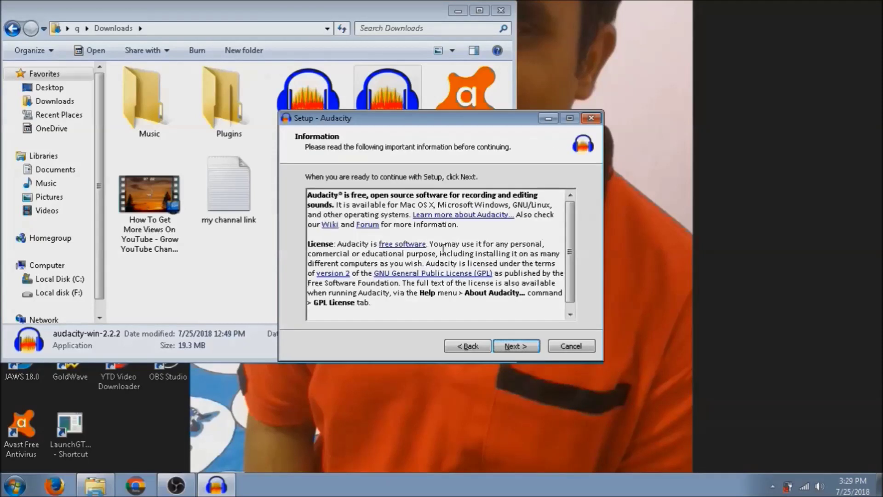
{"action": "key", "text": "shift+Tab"}
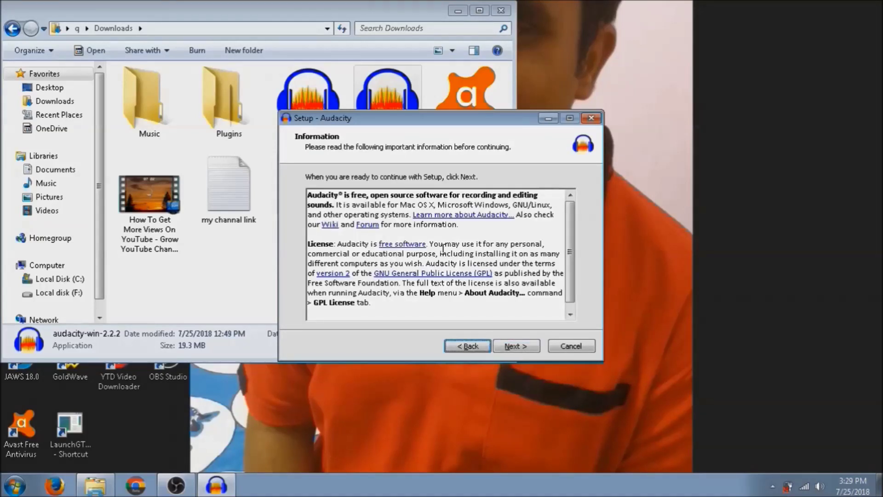
{"action": "key", "text": "Tab"}
{"action": "key", "text": "Tab"}
{"action": "key", "text": "shift+Tab"}
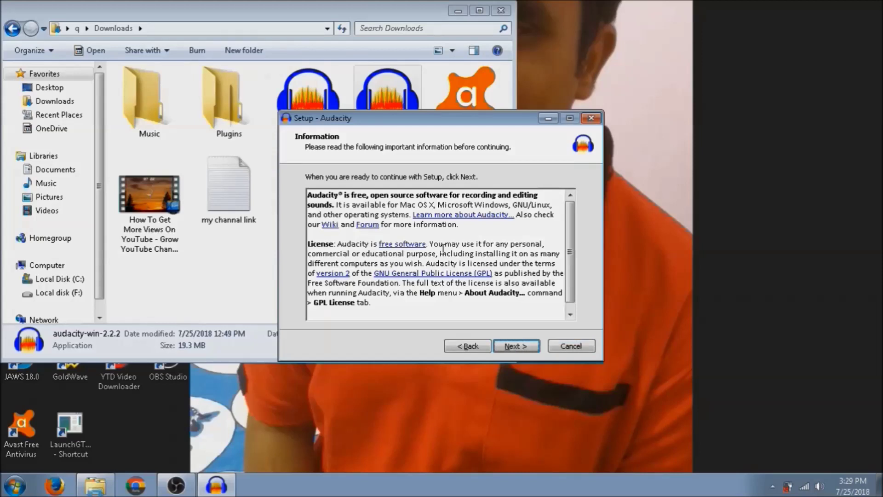
{"action": "key", "text": "Return"}
Step: Keep C:\Program Files (x86)\Audacity as the destination and agree to install into the existing folder
{"action": "key", "text": "Tab"}
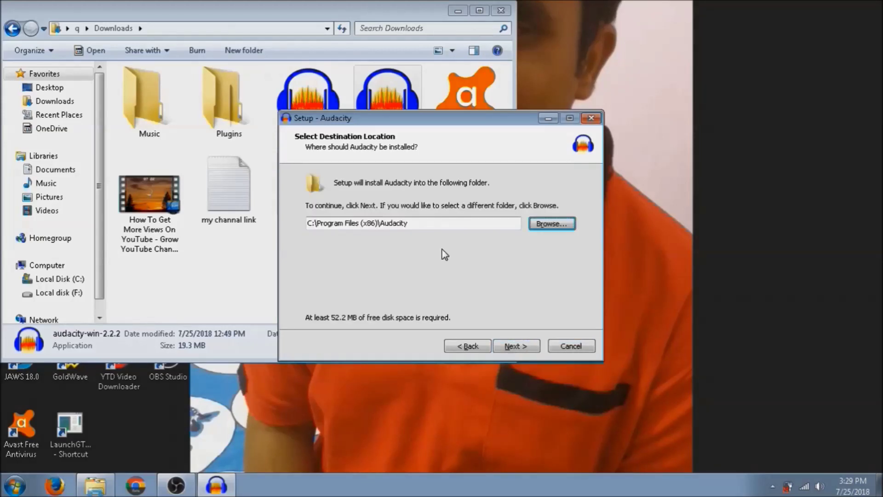
{"action": "key", "text": "Tab"}
{"action": "key", "text": "Tab"}
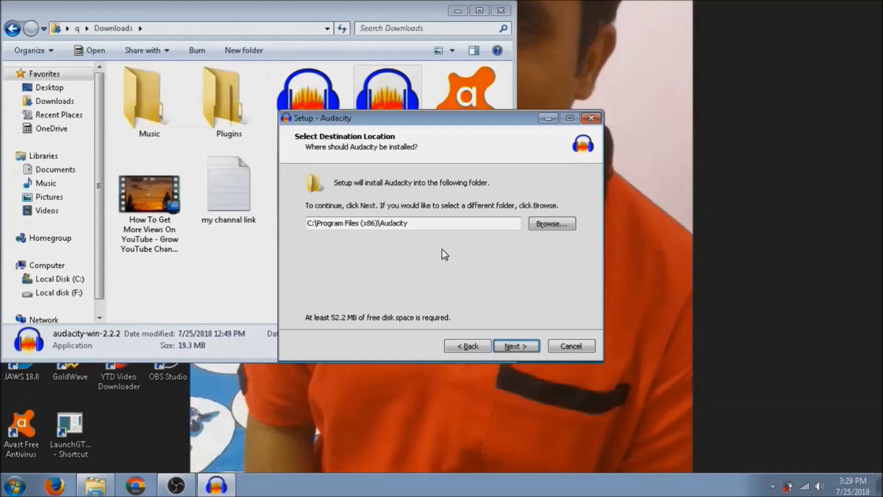
{"action": "key", "text": "Return"}
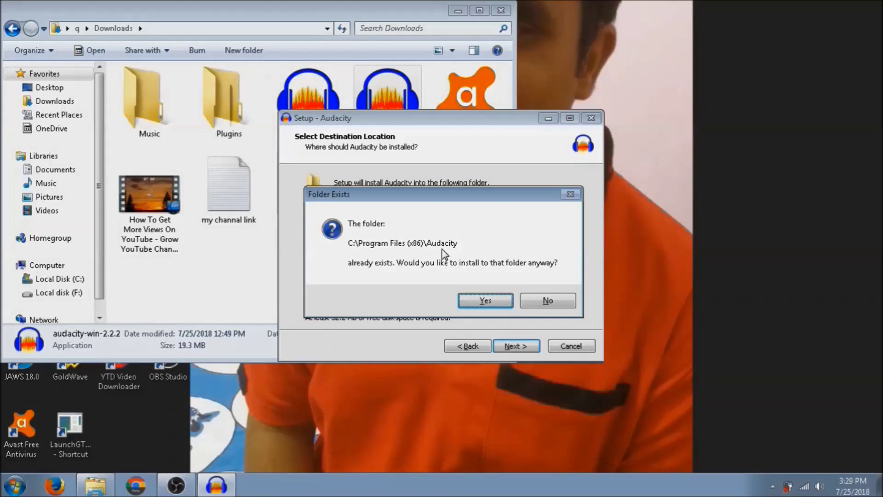
{"action": "key", "text": "Tab"}
{"action": "key", "text": "Tab"}
{"action": "key", "text": "Return"}
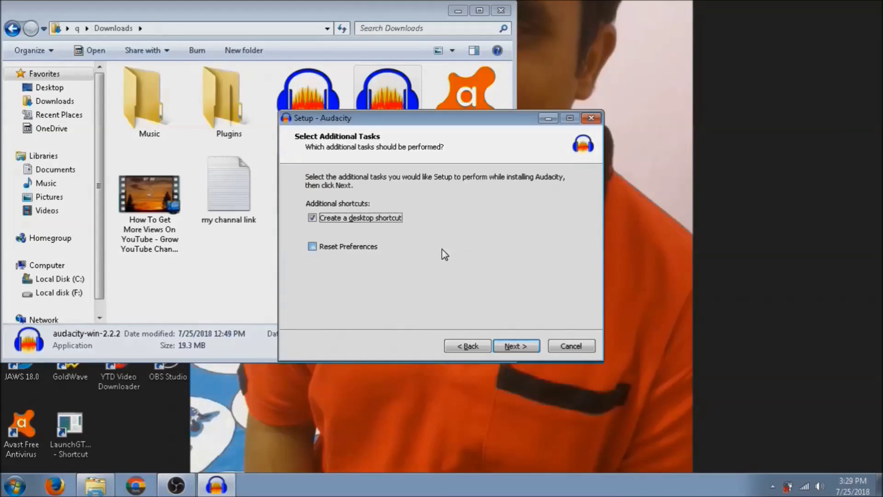
Step: Keep the desktop shortcut enabled and Reset Preferences off, and start the Audacity installation
{"action": "key", "text": "Tab"}
{"action": "key", "text": "Tab"}
{"action": "key", "text": "Tab"}
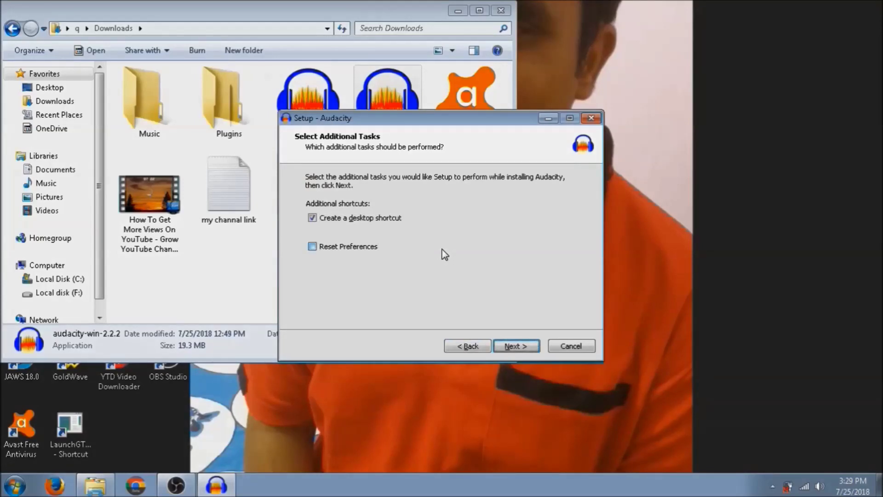
{"action": "key", "text": "Return"}
{"action": "key", "text": "Tab"}
{"action": "key", "text": "shift+Tab"}
{"action": "key", "text": "shift+Tab"}
{"action": "key", "text": "Tab"}
{"action": "key", "text": "Return"}
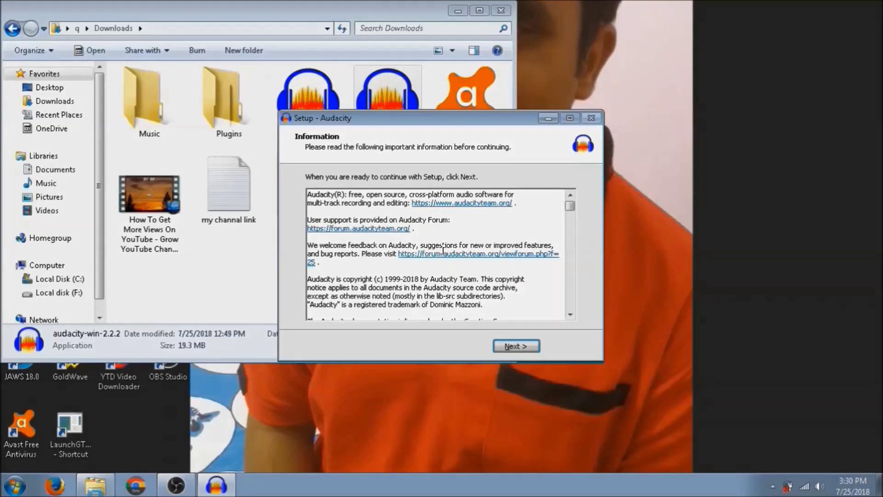
Step: Continue past the post-install information, turn off Launch Audacity and finish the setup
{"action": "key", "text": "Return"}
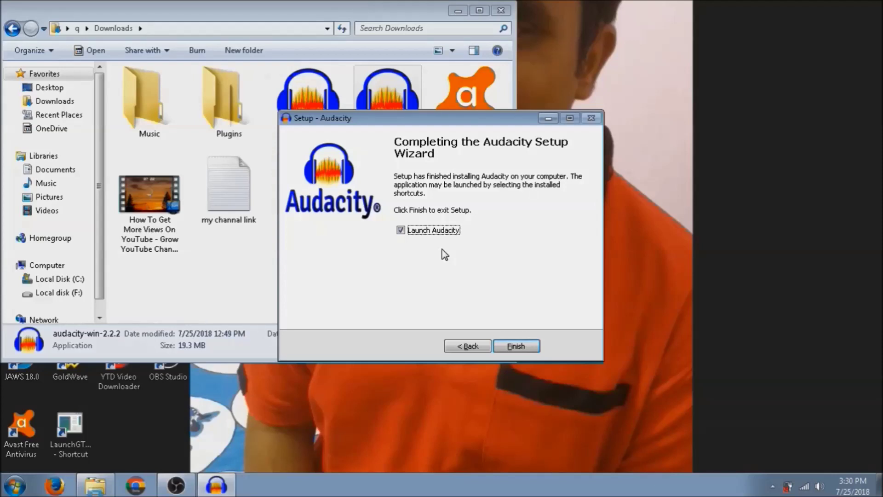
{"action": "key", "text": "space"}
{"action": "key", "text": "Tab"}
{"action": "key", "text": "Return"}
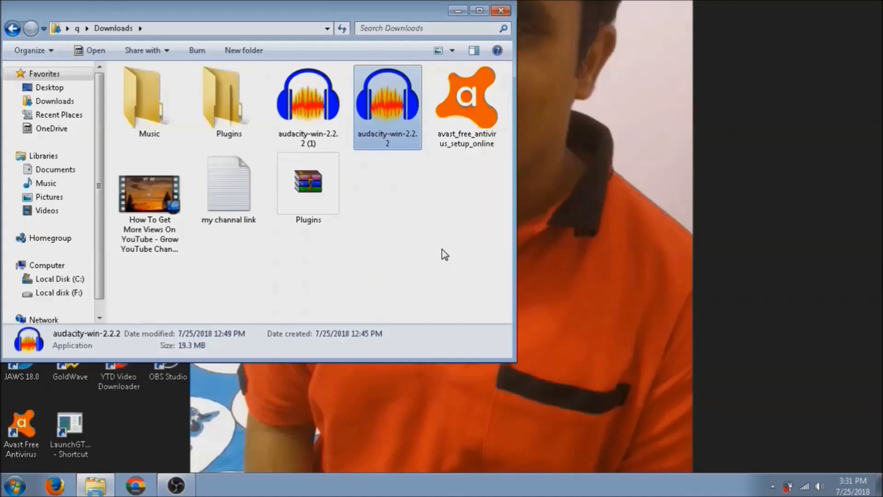
Step: Close the Downloads window and open Downloads > Plugins from the user folder on the desktop
{"action": "key", "text": "alt+F4"}
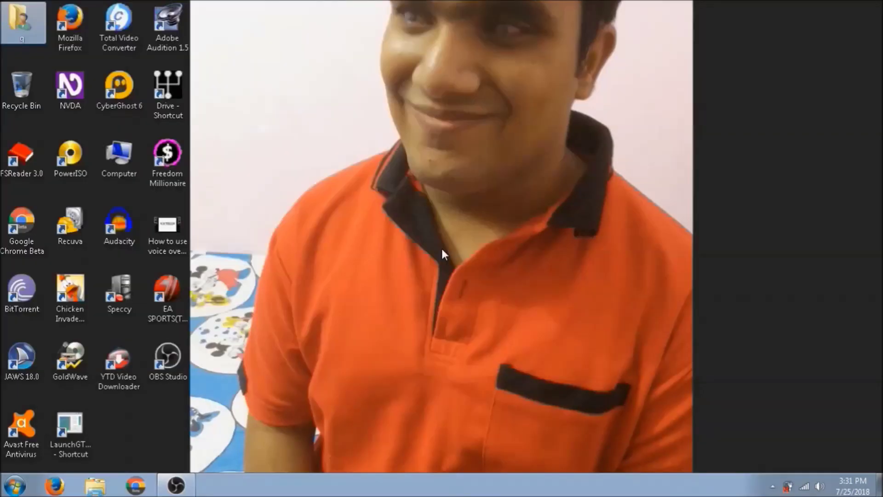
{"action": "key", "text": "Down"}
{"action": "key", "text": "Up"}
{"action": "key", "text": "Return"}
{"action": "key", "text": "Right"}
{"action": "key", "text": "Right"}
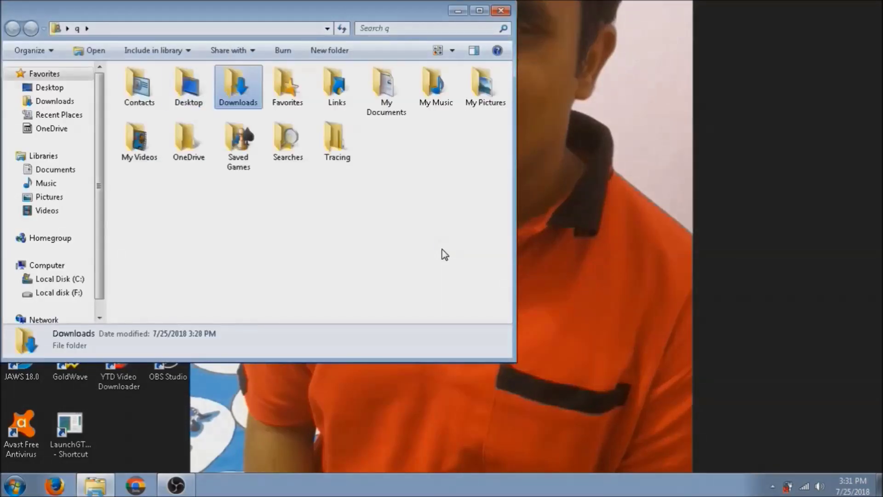
{"action": "key", "text": "Return"}
{"action": "key", "text": "Right"}
{"action": "key", "text": "Right"}
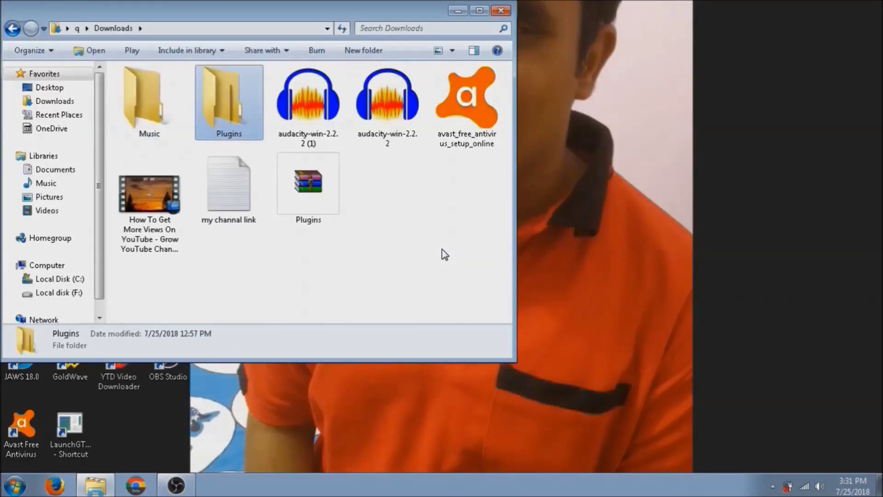
{"action": "key", "text": "Return"}
Step: Run the ffmpeg-win-2.2.2 installer in English and continue past its welcome and license information pages
{"action": "key", "text": "Down"}
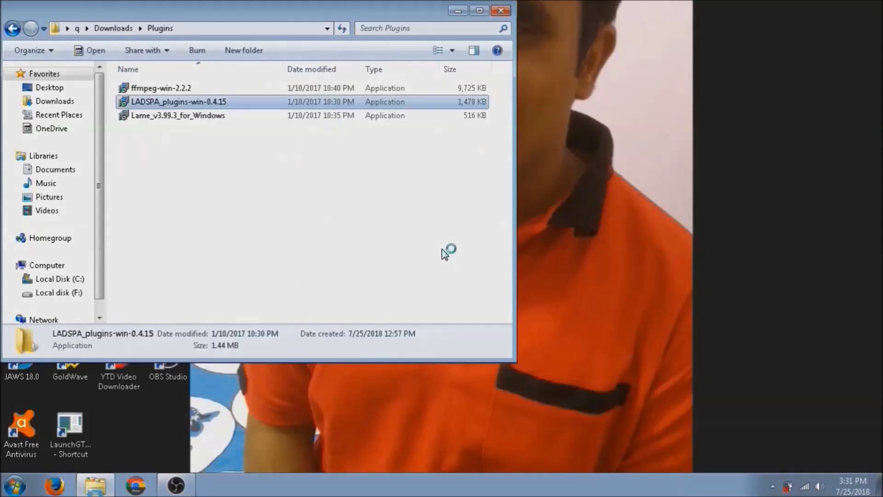
{"action": "key", "text": "Up"}
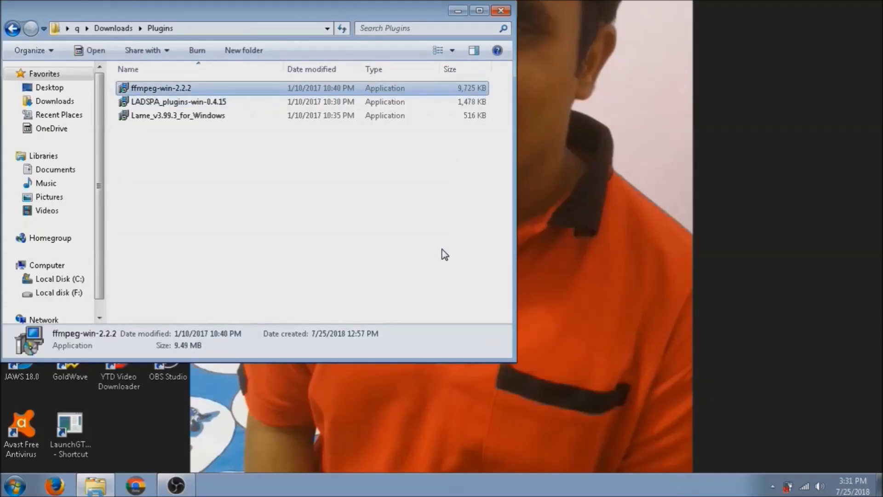
{"action": "key", "text": "Down"}
{"action": "key", "text": "Up"}
{"action": "key", "text": "Return"}
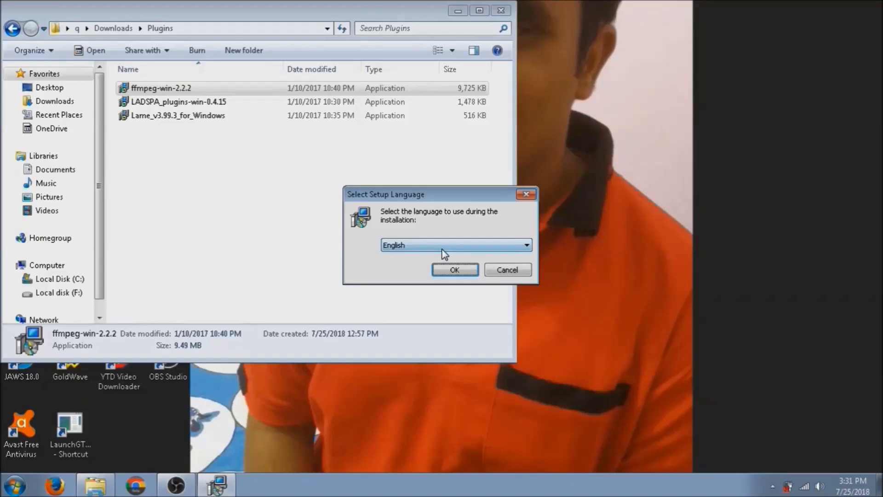
{"action": "key", "text": "Return"}
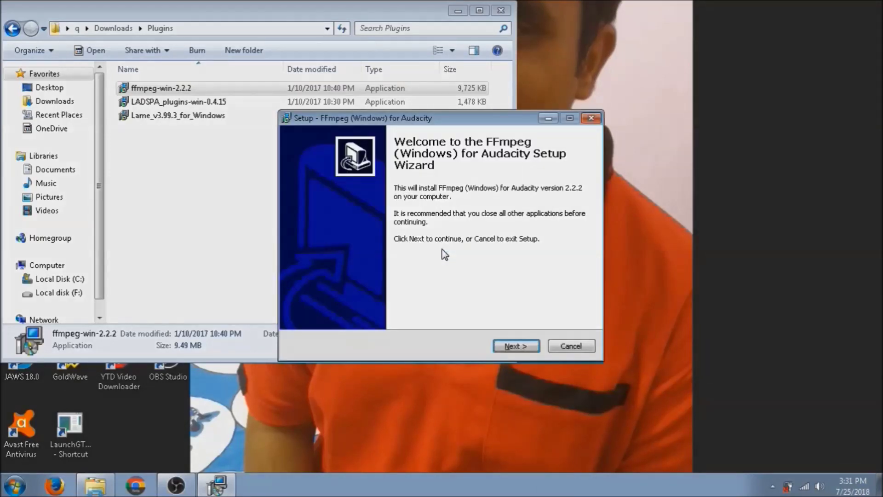
{"action": "key", "text": "Return"}
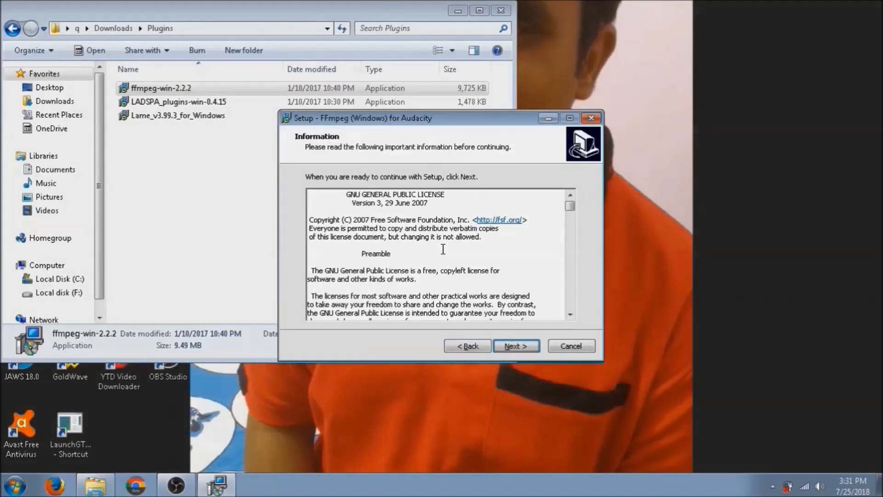
{"action": "key", "text": "Return"}
Step: Install FFmpeg for Audacity in the default destination folder and finish its setup
{"action": "key", "text": "Tab"}
{"action": "key", "text": "Tab"}
{"action": "key", "text": "Tab"}
{"action": "key", "text": "Return"}
{"action": "key", "text": "Tab"}
{"action": "key", "text": "shift+Tab"}
{"action": "key", "text": "shift+Tab"}
{"action": "key", "text": "Tab"}
{"action": "key", "text": "Return"}
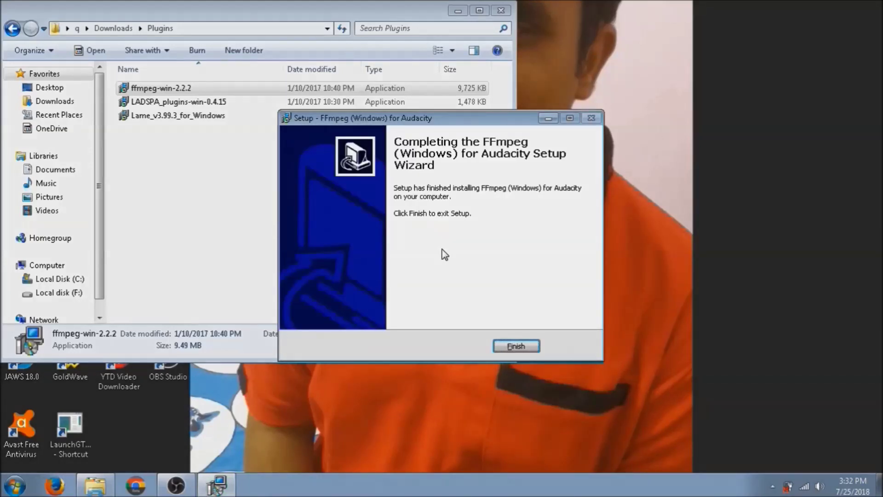
{"action": "key", "text": "Return"}
Step: Run the LADSPA_plugins-win-0.4.15 installer and accept its license agreement
{"action": "key", "text": "Down"}
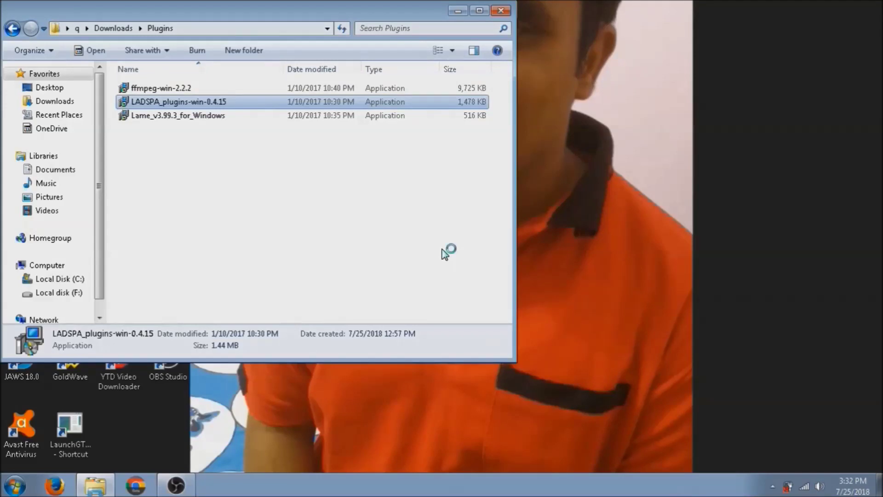
{"action": "key", "text": "Return"}
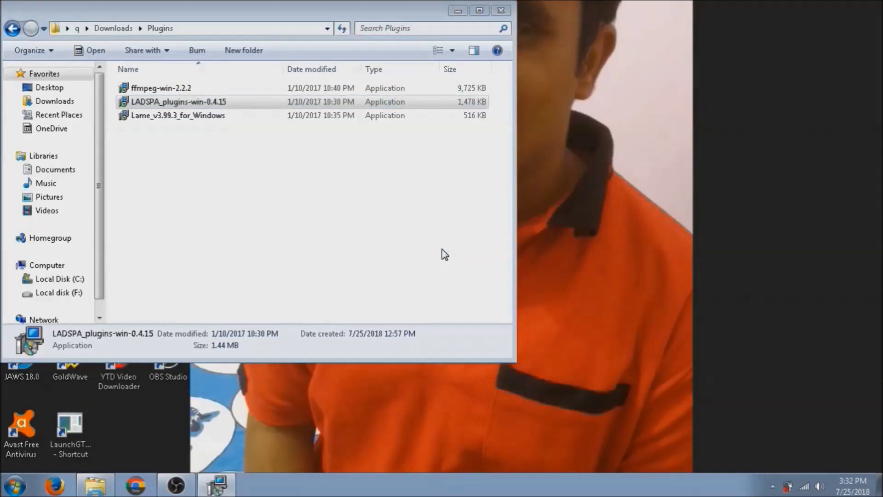
{"action": "key", "text": "Return"}
{"action": "key", "text": "Tab"}
{"action": "key", "text": "Tab"}
{"action": "key", "text": "shift+Tab"}
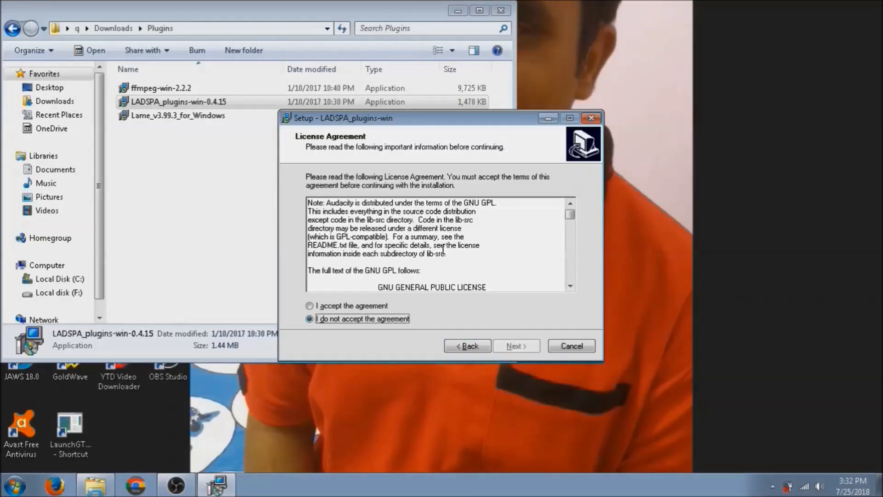
{"action": "key", "text": "Up"}
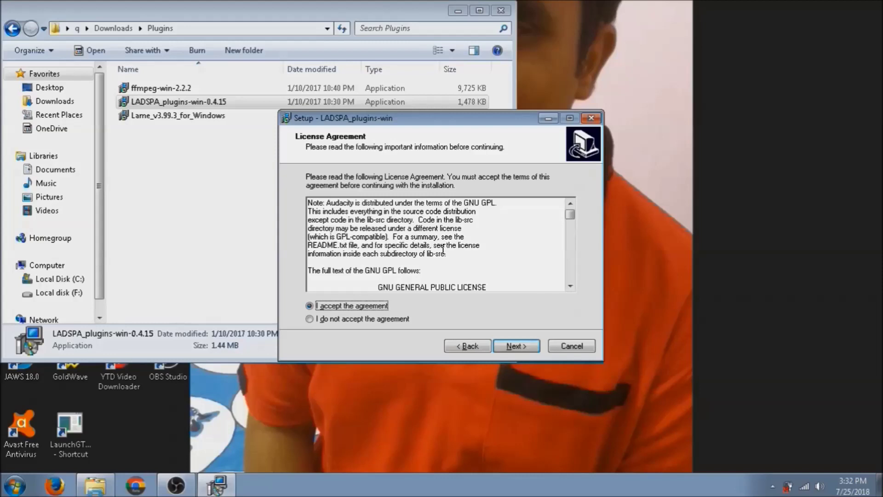
{"action": "key", "text": "Tab"}
{"action": "key", "text": "Tab"}
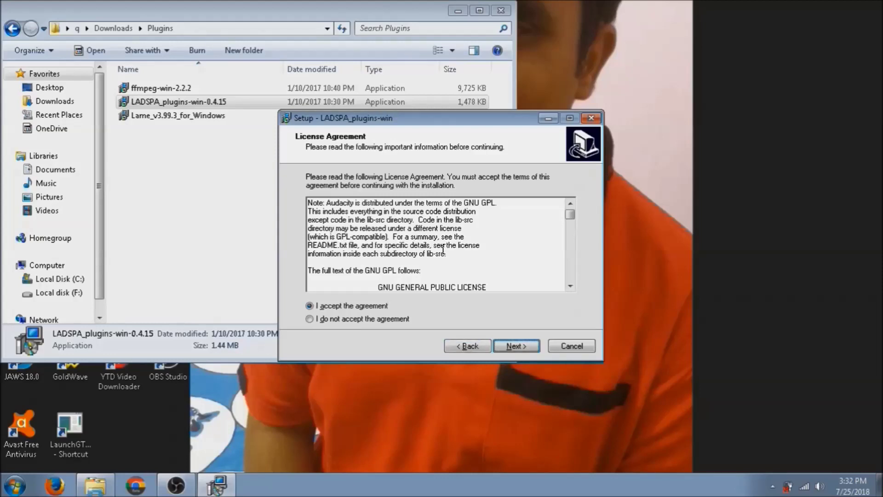
{"action": "key", "text": "Return"}
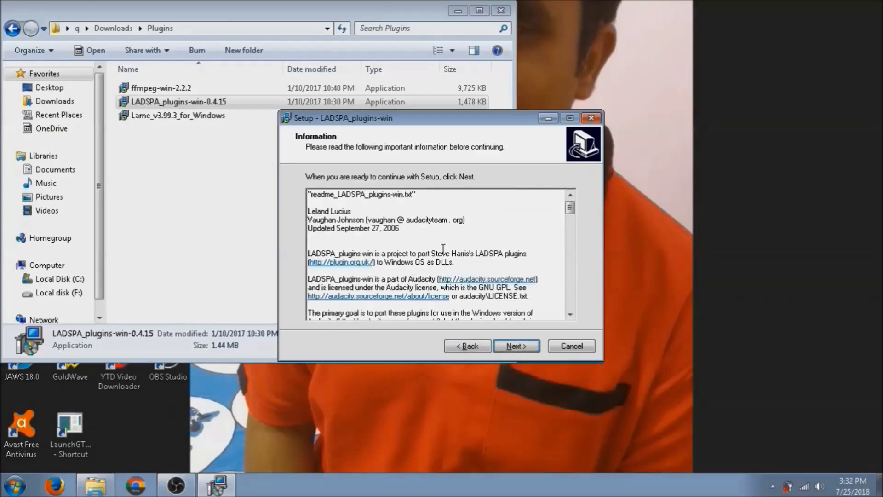
Step: Continue past the LADSPA readme and keep C:\Program Files (x86)\Audacity\Plug-Ins as the destination folder
{"action": "key", "text": "Return"}
{"action": "key", "text": "Tab"}
{"action": "key", "text": "Tab"}
{"action": "key", "text": "Tab"}
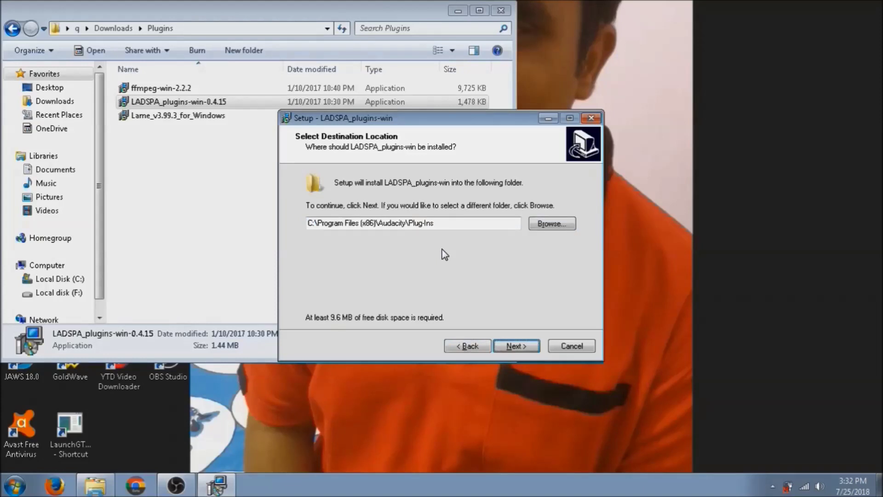
{"action": "key", "text": "Return"}
Step: Start installing the LADSPA plug-ins with the chosen settings
{"action": "key", "text": "Tab"}
{"action": "key", "text": "Tab"}
{"action": "key", "text": "Tab"}
{"action": "key", "text": "Tab"}
{"action": "key", "text": "Return"}
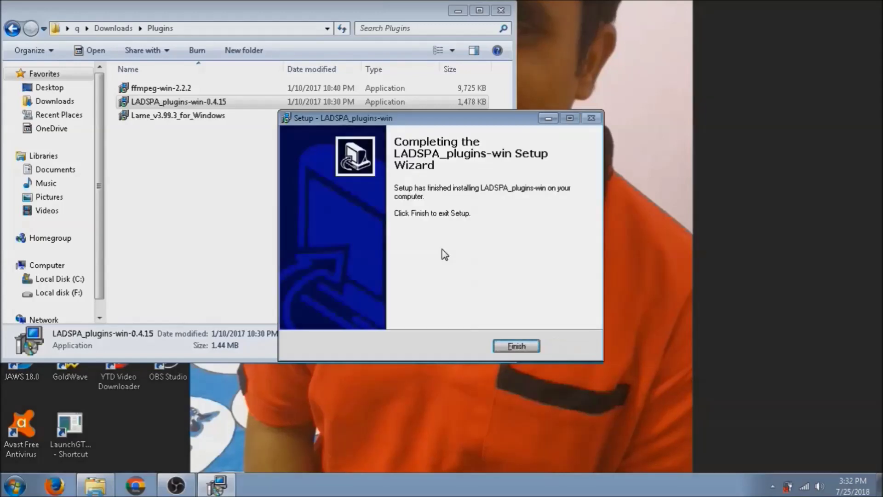
Step: Finish the LADSPA plug-ins setup and run the Lame_v3.99.3_for_Windows installer from the Plugins folder
{"action": "key", "text": "Return"}
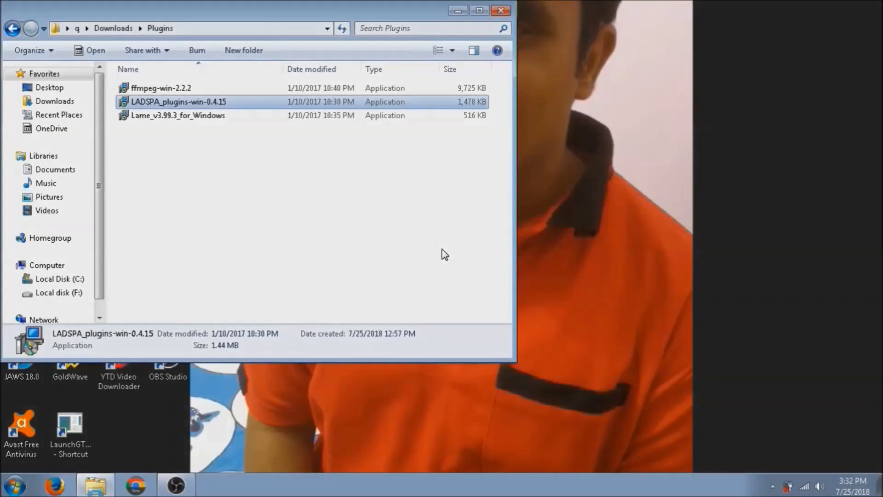
{"action": "key", "text": "Down"}
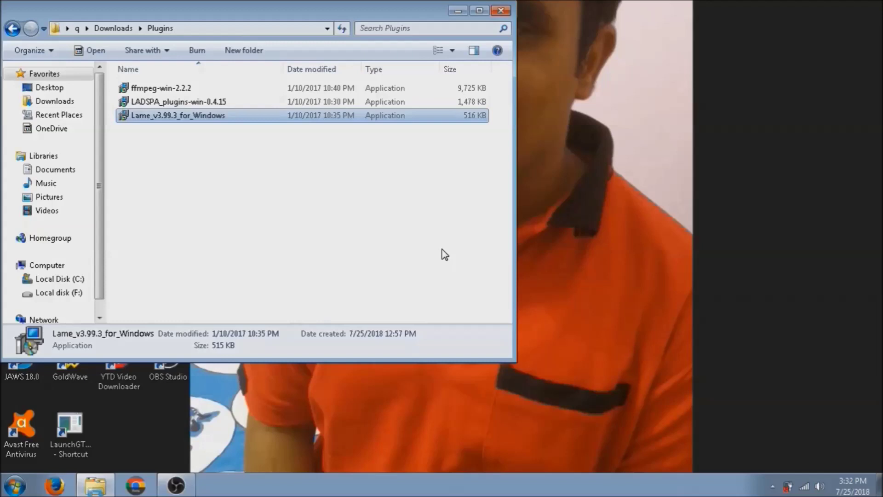
{"action": "key", "text": "Return"}
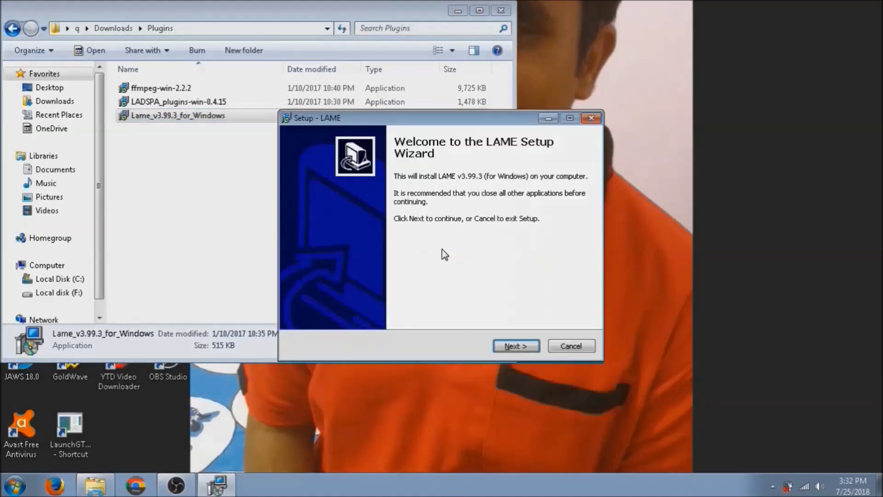
Step: Install LAME in the default folder C:\Program Files (x86)\Lame For Audacity and finish its setup
{"action": "key", "text": "Return"}
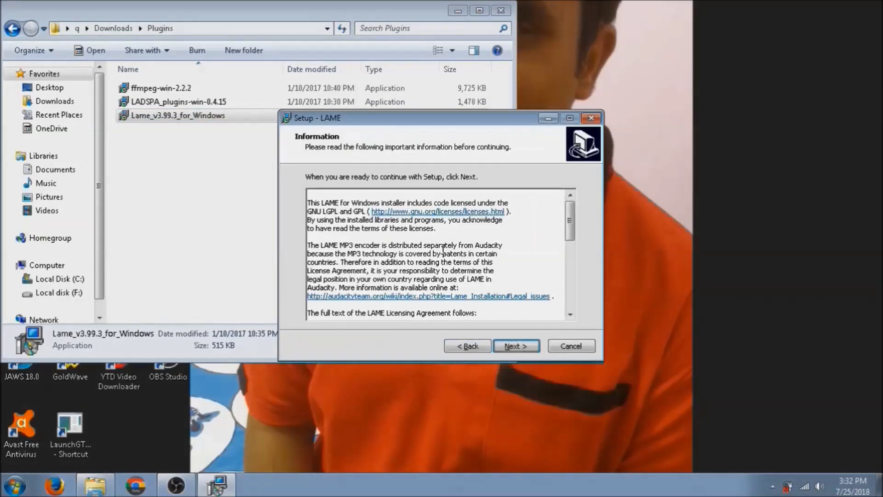
{"action": "key", "text": "Return"}
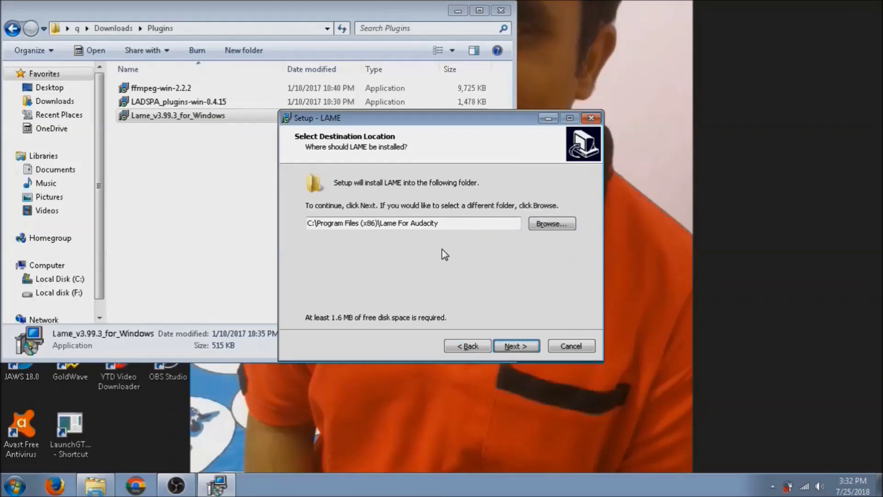
{"action": "key", "text": "Return"}
{"action": "key", "text": "Return"}
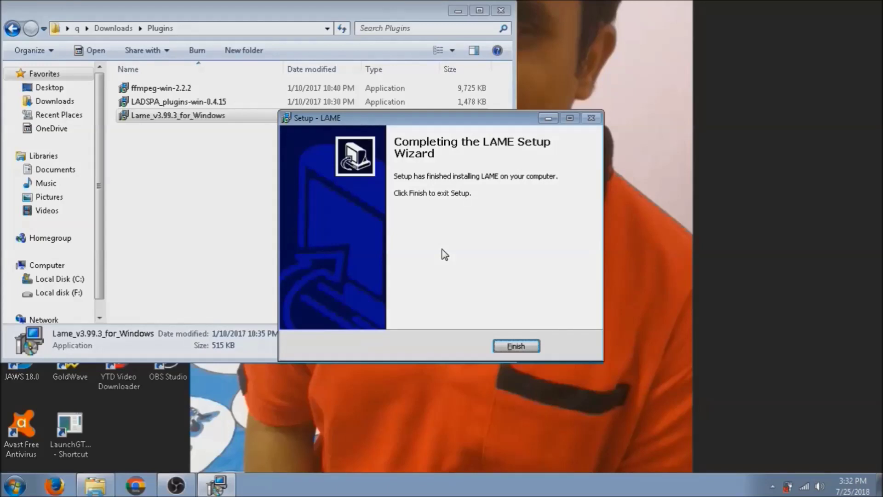
{"action": "key", "text": "Return"}
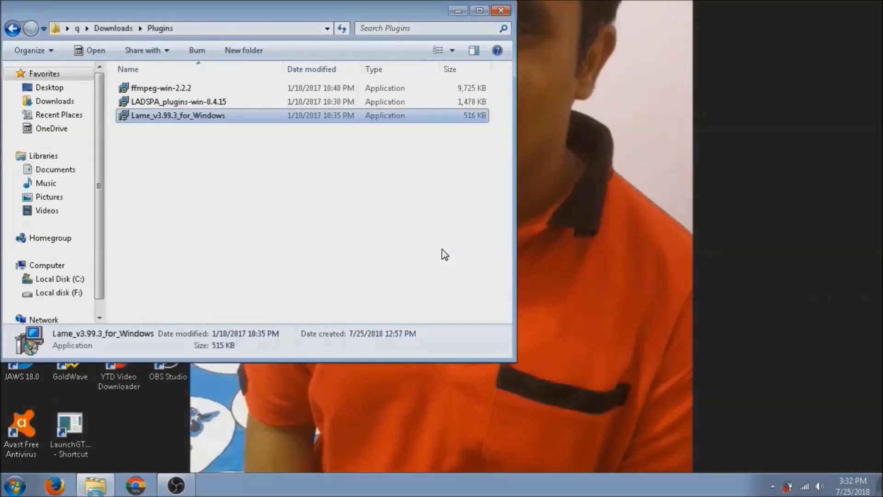